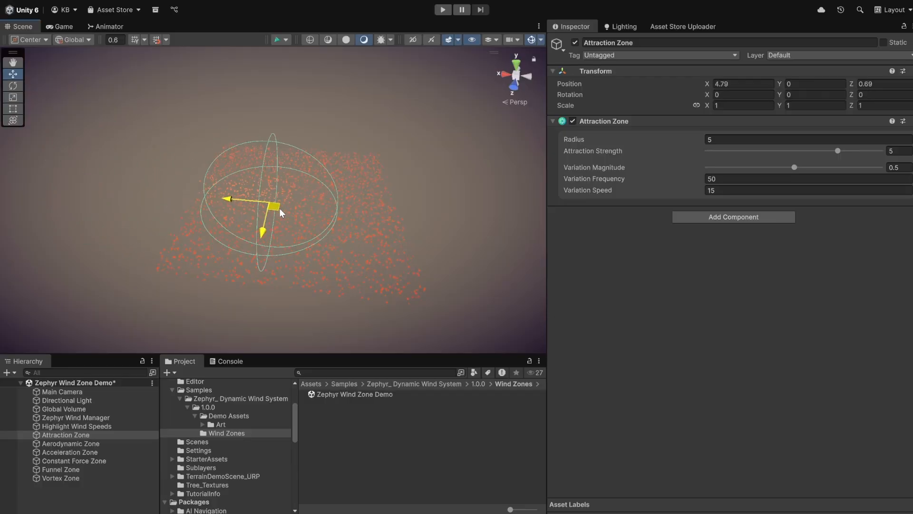
Set the Attraction Zone's attraction strength to -5 and move the zone across the particle field to about X 2.9, Z -0.29
{"action": "right_click_drag", "start_coordinate": [289, 216], "coordinate": [288, 220]}
{"action": "key", "text": "w"}
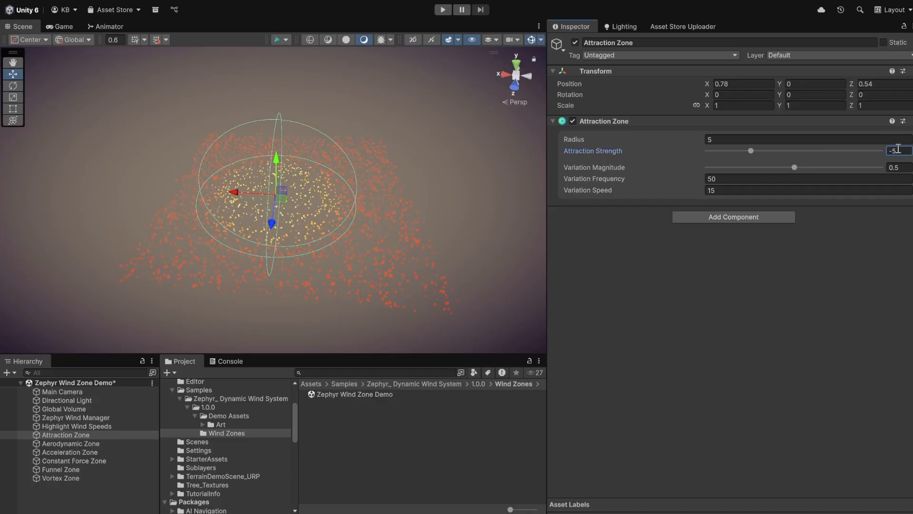
{"action": "right_click_drag", "start_coordinate": [328, 212], "coordinate": [269, 198]}
{"action": "key", "text": "w"}
{"action": "key", "text": "d"}
{"action": "left_click_drag", "start_coordinate": [251, 218], "coordinate": [221, 191]}
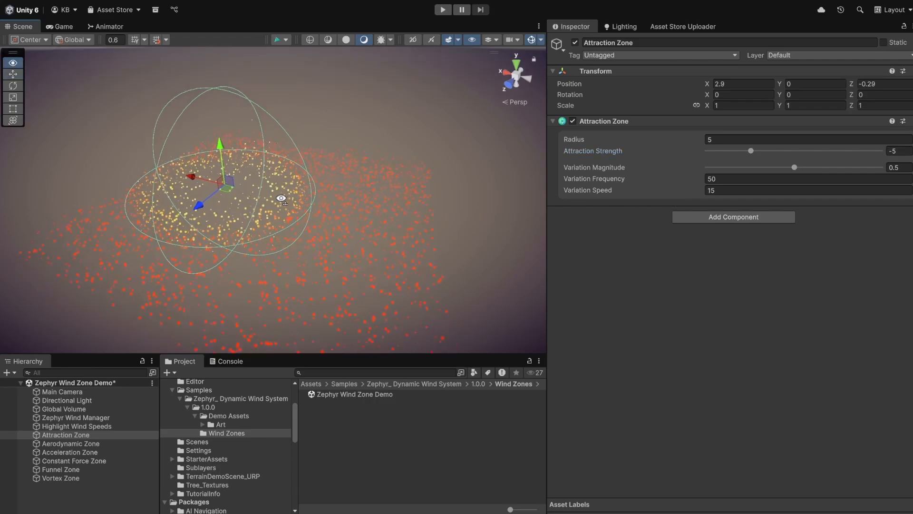
Undo the Attraction Zone's strength and position changes until it is back at X 15, Z 0
{"action": "key", "text": "ctrl+z"}
{"action": "key", "text": "ctrl+z"}
{"action": "key", "text": "ctrl+z"}
{"action": "key", "text": "ctrl+z"}
{"action": "key", "text": "ctrl+z"}
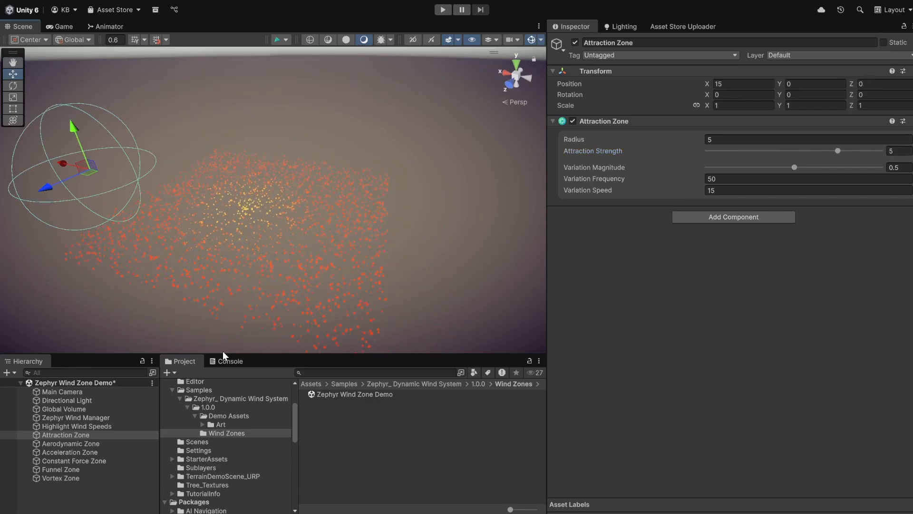
Move the Constant Force Zone onto the particle field at about X -0.43, Z 1.04 and rotate it about -57.6° around Y
{"action": "left_click", "coordinate": [73, 461]}
{"action": "left_click_drag", "start_coordinate": [287, 224], "coordinate": [307, 269]}
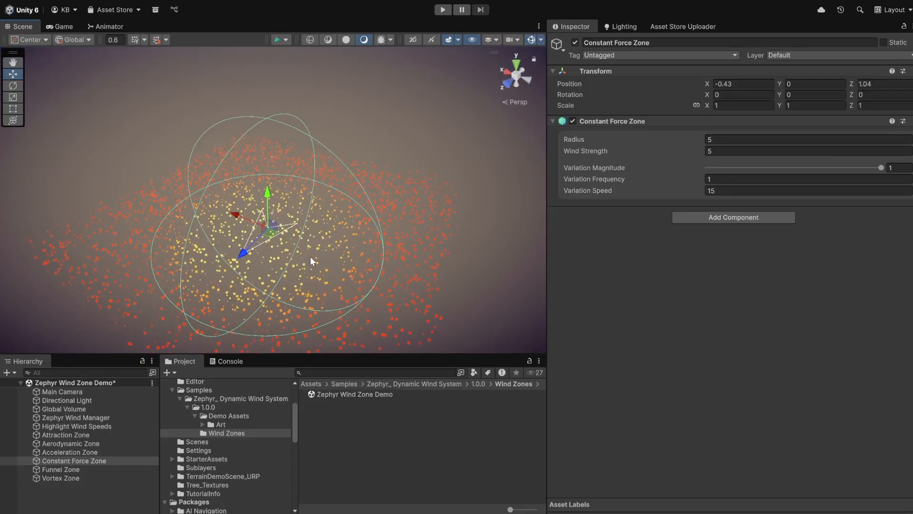
{"action": "key", "text": "e"}
{"action": "left_click_drag", "start_coordinate": [363, 255], "coordinate": [364, 255]}
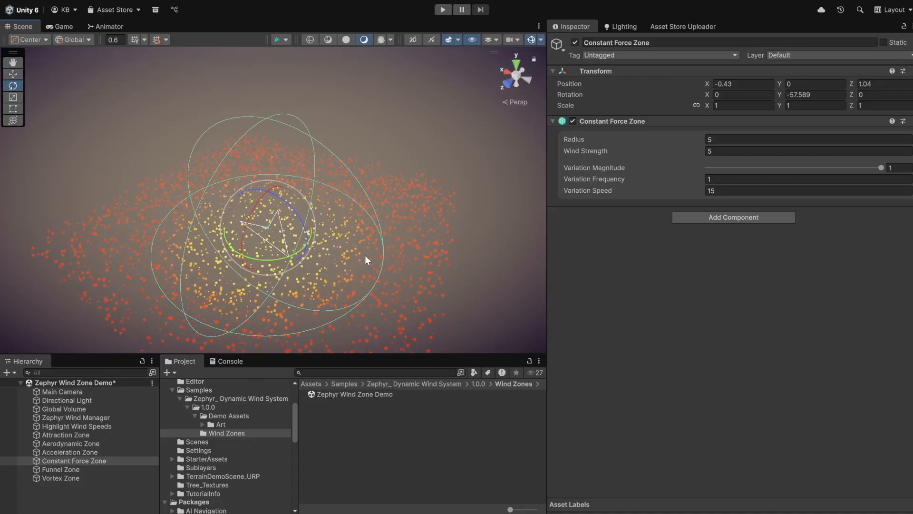
Try a wind strength of -5 on the Constant Force Zone, and undo its strength, rotation and position changes
{"action": "left_click", "coordinate": [731, 151]}
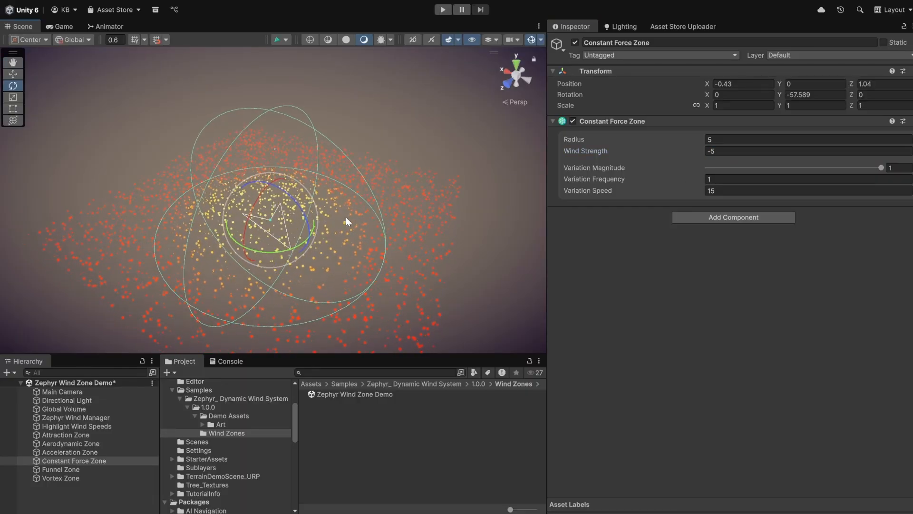
{"action": "key", "text": "ctrl+z"}
{"action": "key", "text": "ctrl+z"}
{"action": "right_click_drag", "start_coordinate": [350, 216], "coordinate": [337, 131]}
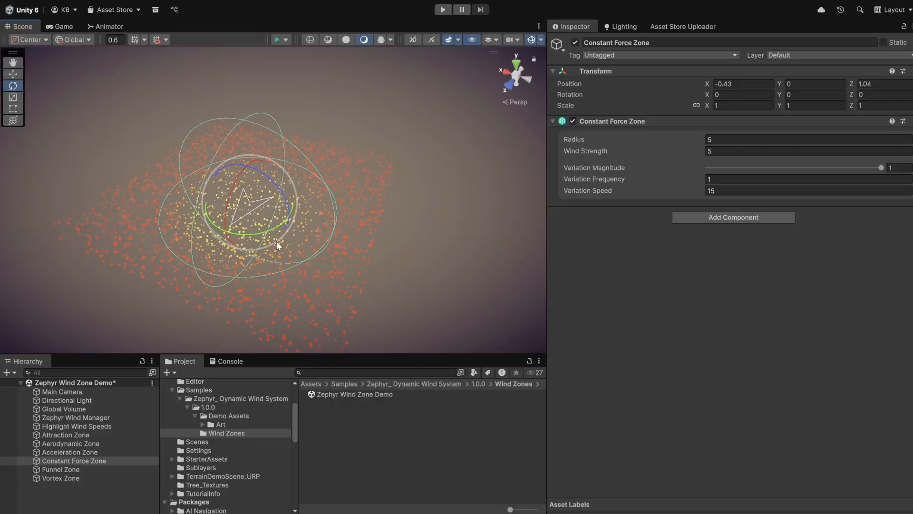
{"action": "key", "text": "ctrl+z"}
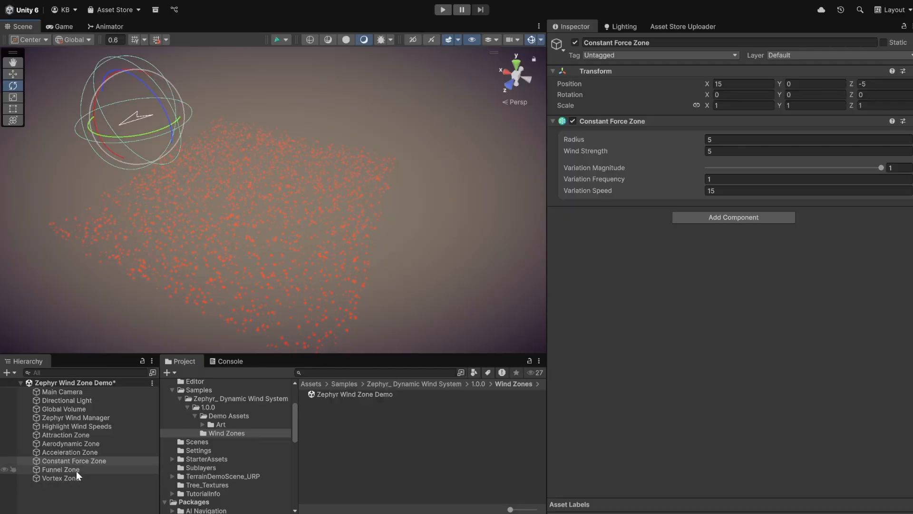
Move the Vortex Zone to the middle of the particle field at about X 0.11, Z 0.46
{"action": "left_click", "coordinate": [69, 478]}
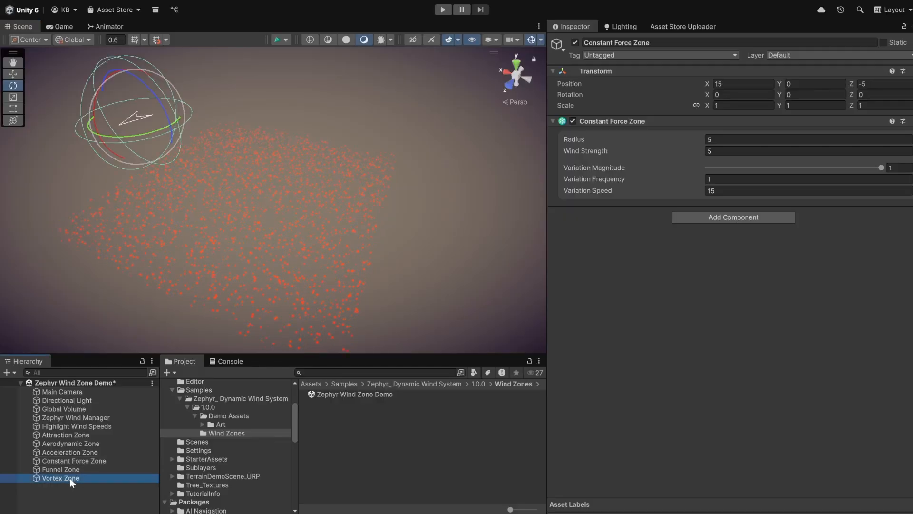
{"action": "left_click_drag", "start_coordinate": [204, 89], "coordinate": [255, 202]}
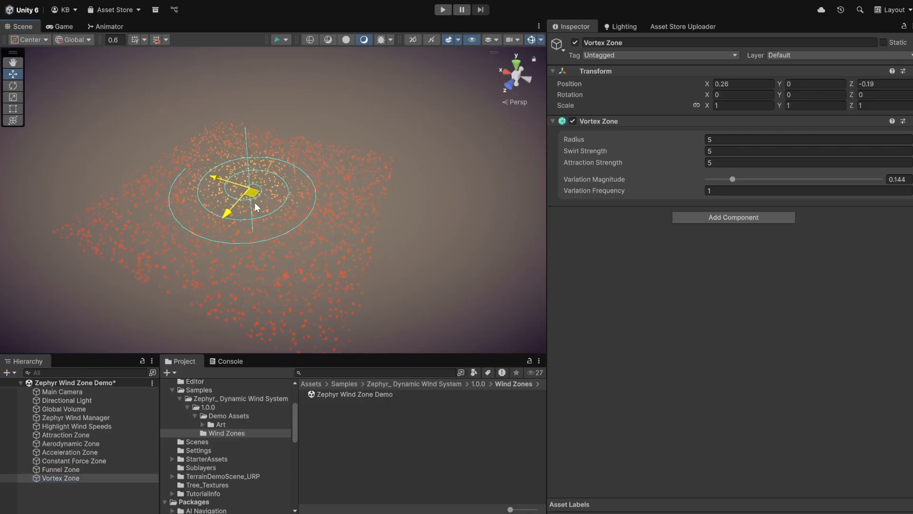
{"action": "key", "text": "w"}
{"action": "right_click_drag", "start_coordinate": [244, 213], "coordinate": [207, 232]}
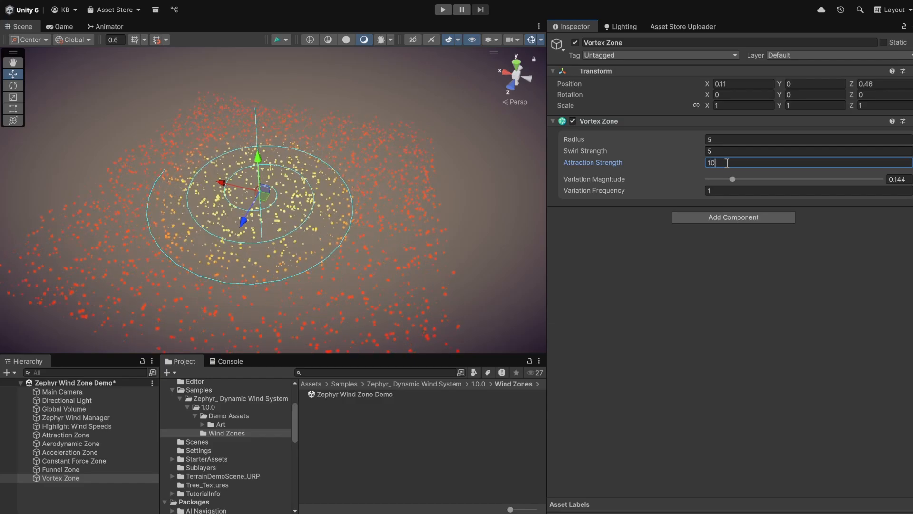
Test the Vortex Zone's attraction strength at 0 and -5, and set it back to 0
{"action": "type", "text": "0"}
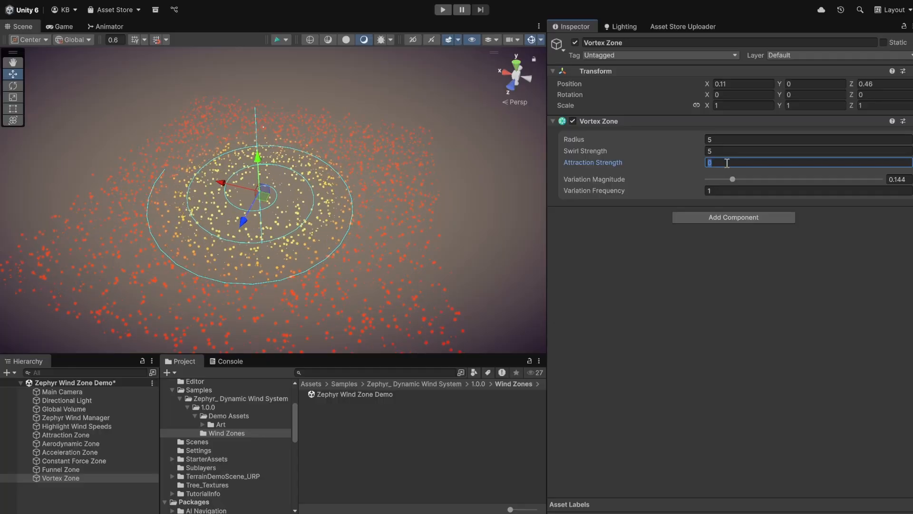
{"action": "type", "text": "-5"}
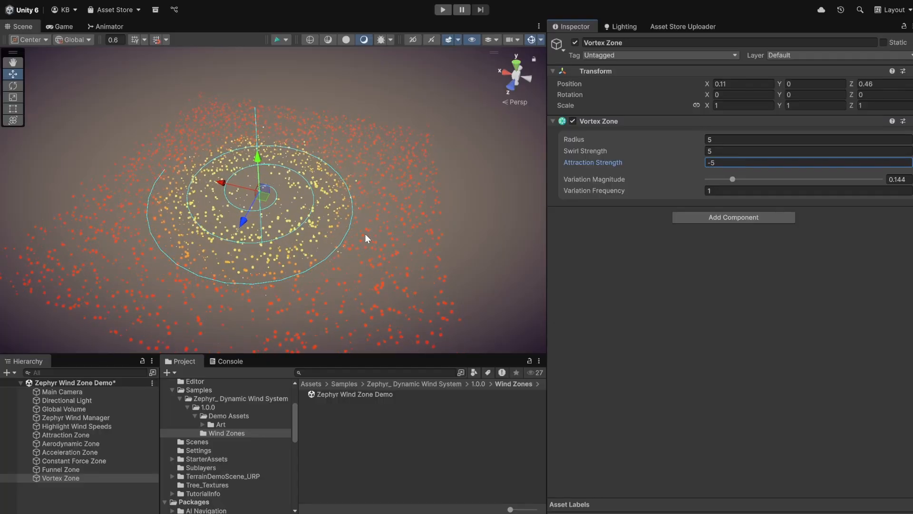
{"action": "right_click_drag", "start_coordinate": [367, 237], "coordinate": [362, 200]}
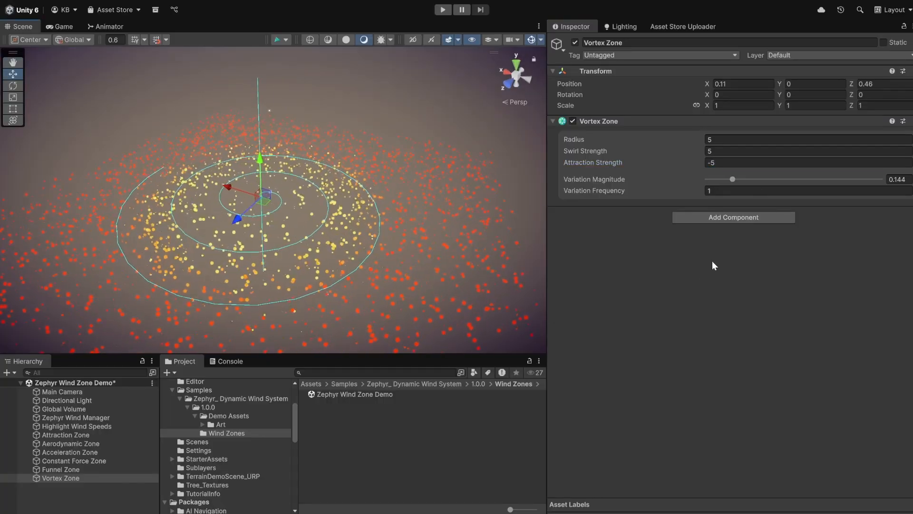
{"action": "left_click", "coordinate": [742, 164]}
{"action": "type", "text": "0"}
Try raising the Vortex Zone's swirl strength to about 5.68, and undo all of the zone's setting and position changes
{"action": "mouse_move", "coordinate": [595, 151]}
{"action": "left_mouse_down"}
{"action": "mouse_move", "coordinate": [653, 152]}
{"action": "mouse_move", "coordinate": [606, 156]}
{"action": "left_mouse_up"}
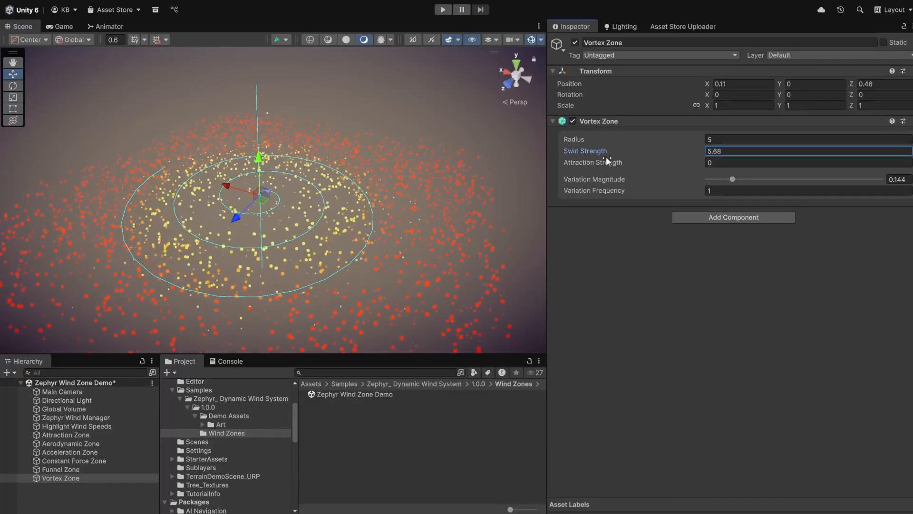
{"action": "right_click_drag", "start_coordinate": [412, 212], "coordinate": [448, 247]}
{"action": "key", "text": "ctrl+z"}
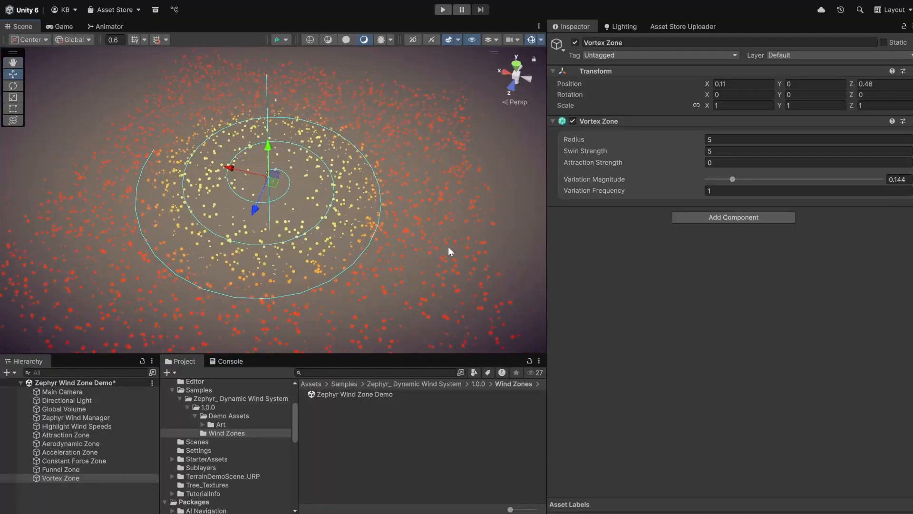
{"action": "key", "text": "ctrl+z"}
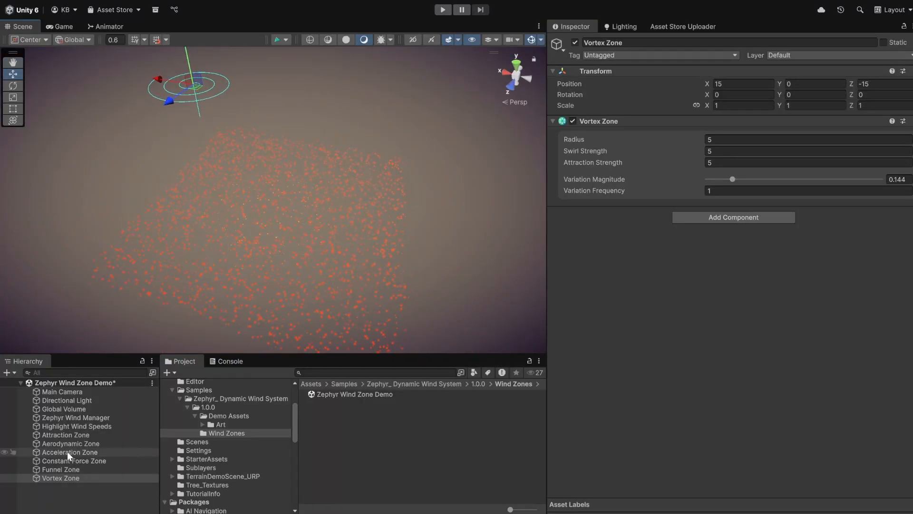
Place the Aerodynamic Zone over the particle field at about X 0.9, Z 1.17 with a wind alignment strength of 10
{"action": "left_click", "coordinate": [73, 446]}
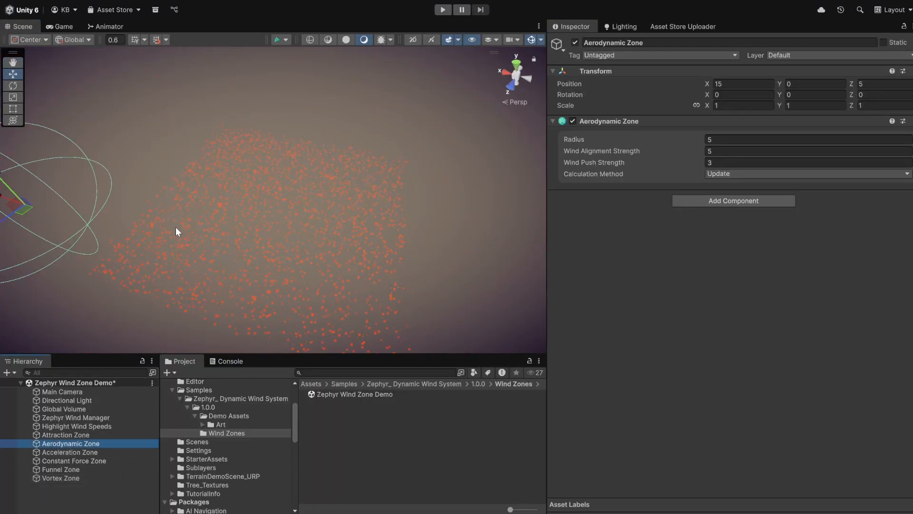
{"action": "right_click_drag", "start_coordinate": [175, 227], "coordinate": [244, 206]}
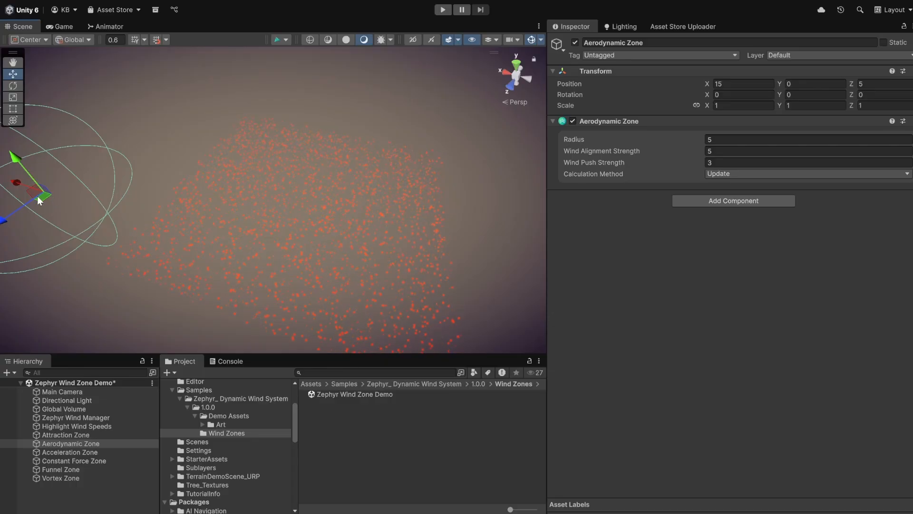
{"action": "left_click_drag", "start_coordinate": [44, 198], "coordinate": [259, 216]}
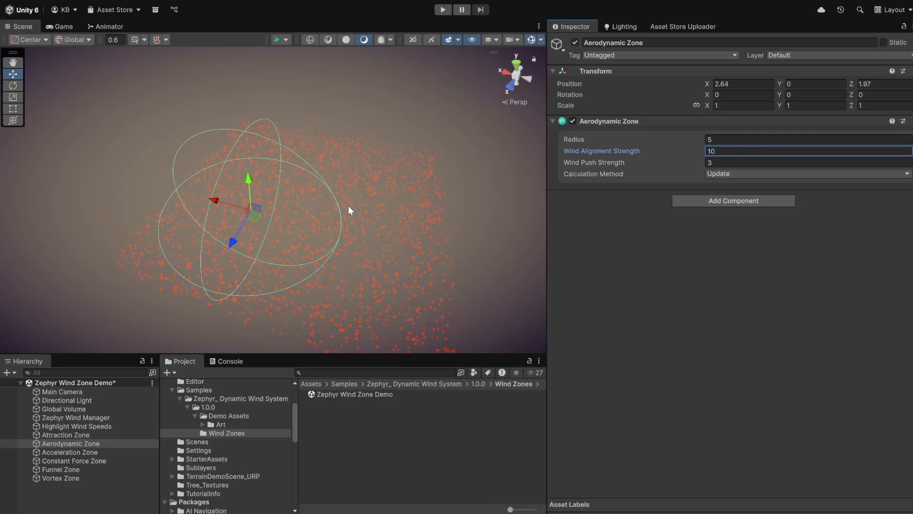
{"action": "left_click_drag", "start_coordinate": [254, 215], "coordinate": [273, 208]}
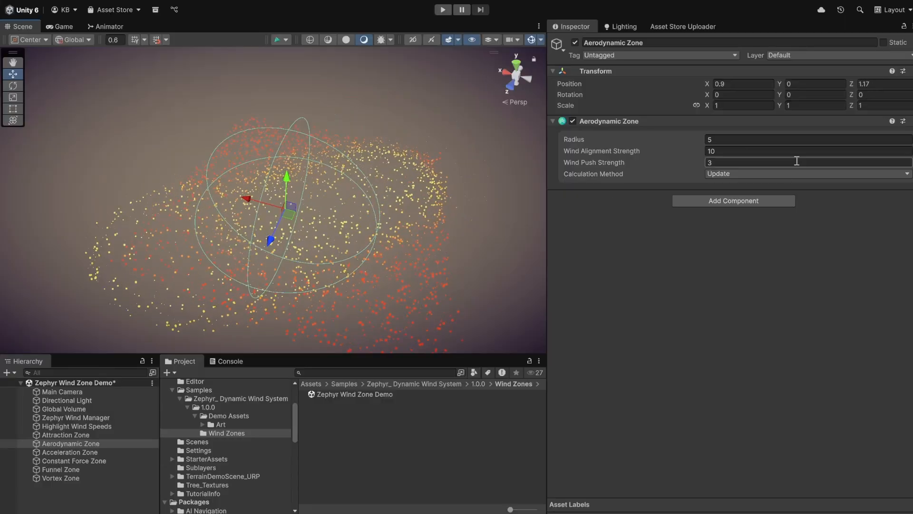
Set the Aerodynamic Zone's wind alignment strength to 0 and move the zone through the particles to about X 6.35, Z 2.15
{"action": "left_click", "coordinate": [733, 149]}
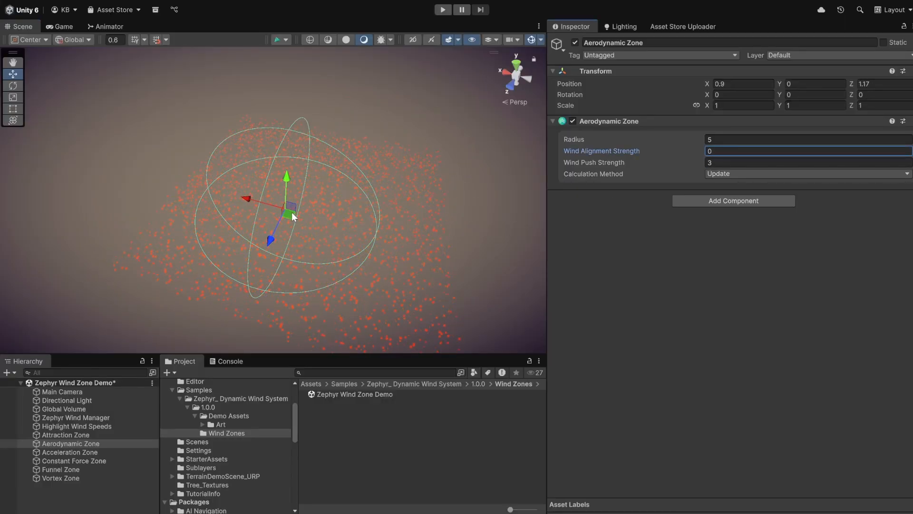
{"action": "left_click_drag", "start_coordinate": [284, 219], "coordinate": [192, 207]}
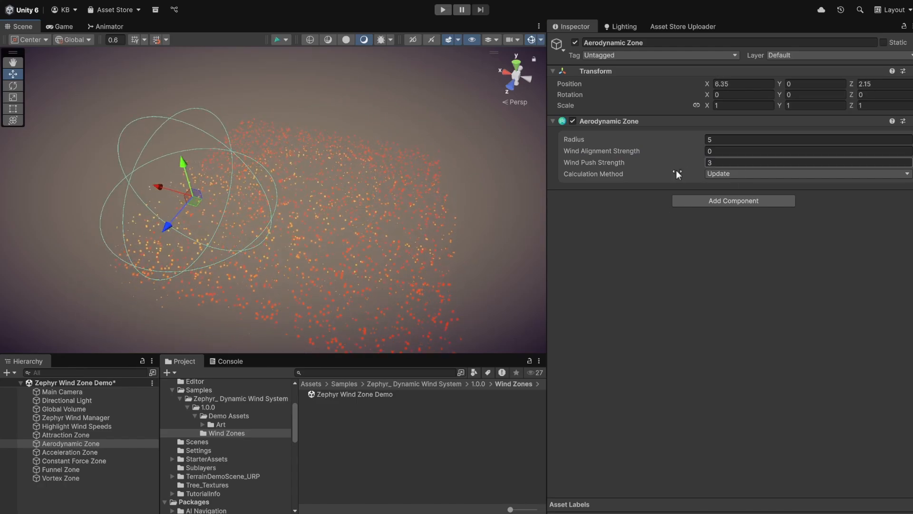
Undo the Aerodynamic Zone's alignment strength and position changes until it is back at X 15, Z 5
{"action": "key", "text": "ctrl+z"}
{"action": "key", "text": "ctrl+z"}
{"action": "key", "text": "ctrl+z"}
{"action": "key", "text": "ctrl+z"}
{"action": "key", "text": "ctrl+z"}
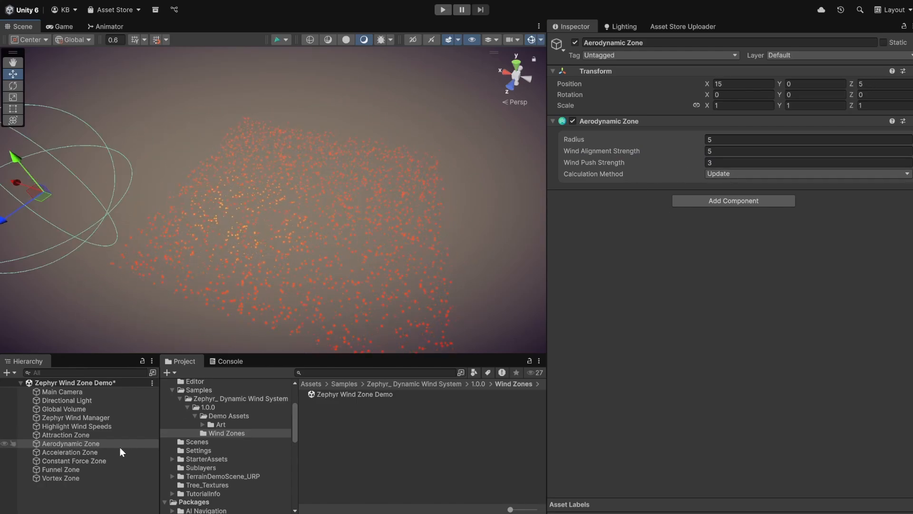
Move the Acceleration Zone onto the particle field at about X 0.53, Z 0.52, and raise the Zephyr Wind Manager's target wind strength to 1.25
{"action": "left_click", "coordinate": [85, 452]}
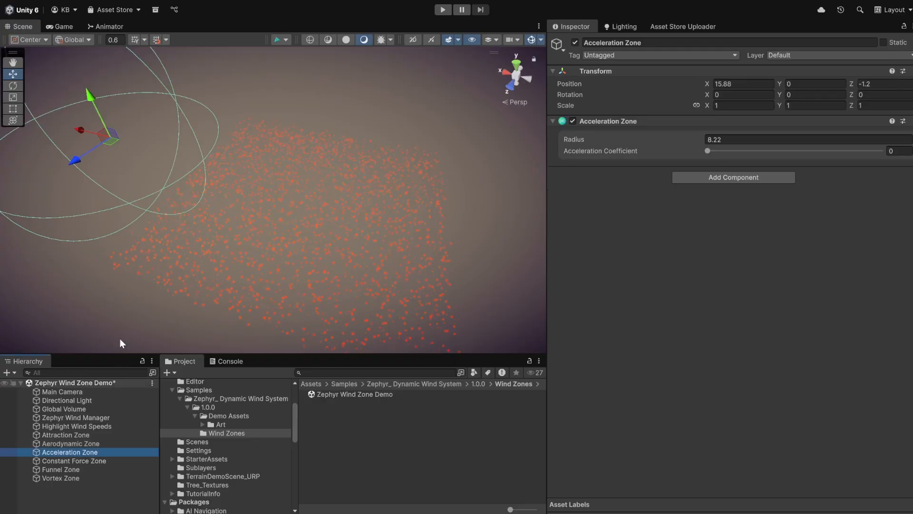
{"action": "left_click_drag", "start_coordinate": [150, 167], "coordinate": [305, 212]}
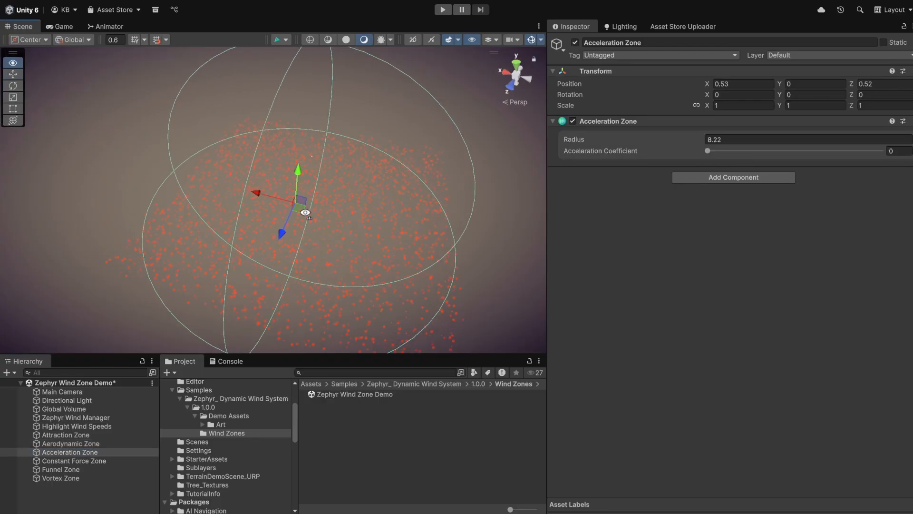
{"action": "left_click", "coordinate": [101, 418]}
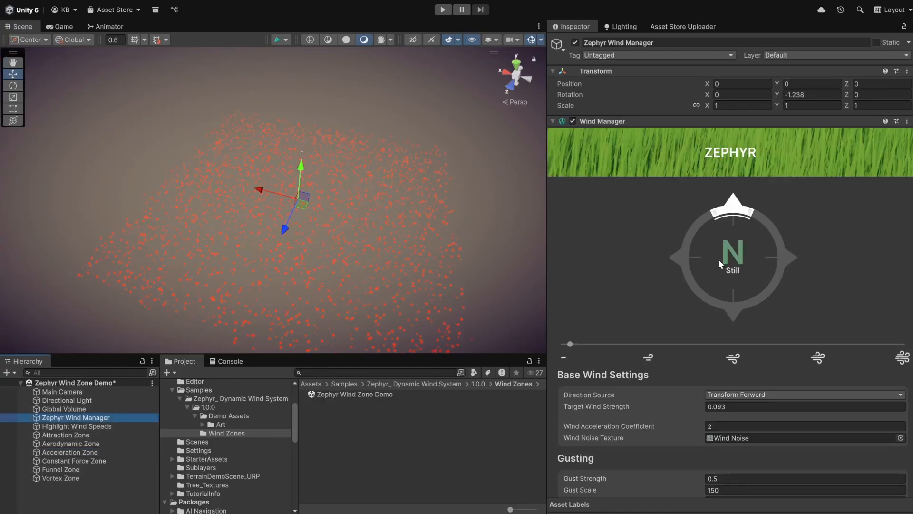
{"action": "left_click_drag", "start_coordinate": [571, 343], "coordinate": [648, 344]}
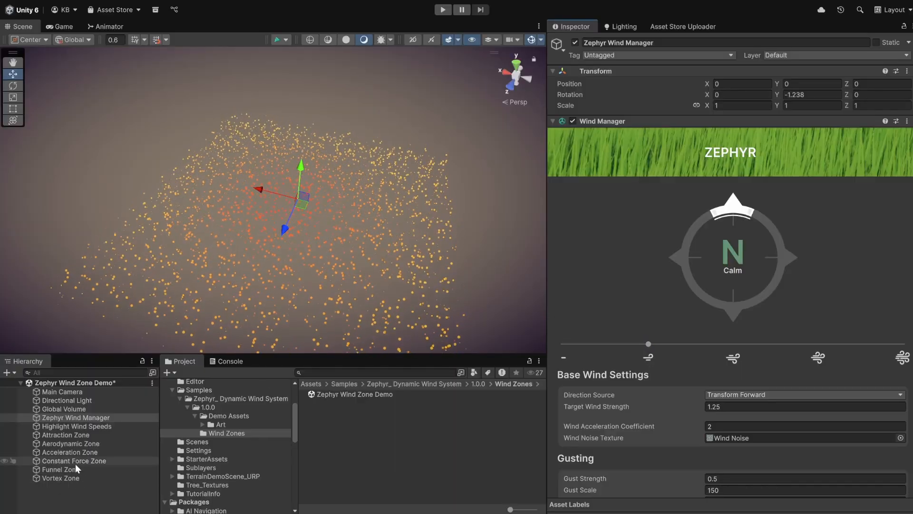
Move the Acceleration Zone away from the particles and back over them at about X 1.05, Z 1.52
{"action": "left_click", "coordinate": [82, 452]}
{"action": "left_click_drag", "start_coordinate": [288, 203], "coordinate": [111, 107]}
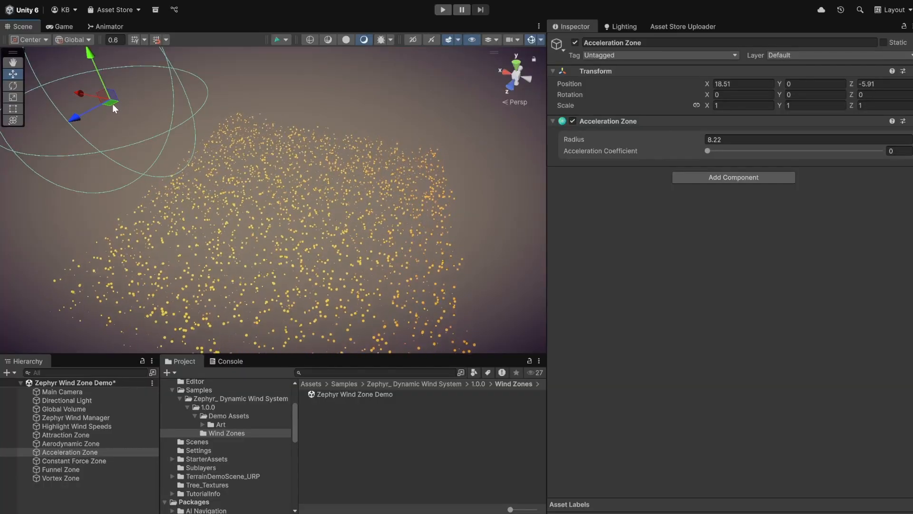
{"action": "left_click_drag", "start_coordinate": [112, 102], "coordinate": [278, 219]}
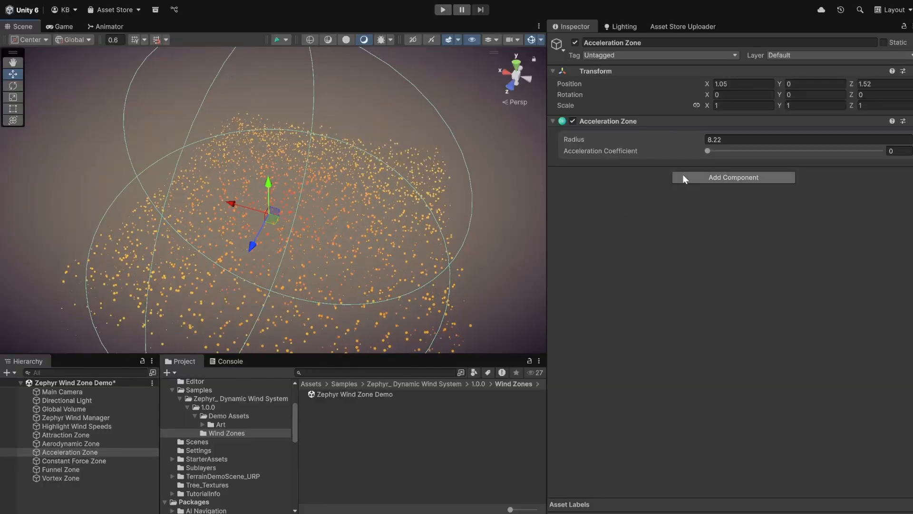
Raise the Acceleration Zone's acceleration coefficient to 6.64 and view its effect on the particles
{"action": "scroll", "coordinate": [349, 223], "scroll_direction": "up", "scroll_amount": 5}
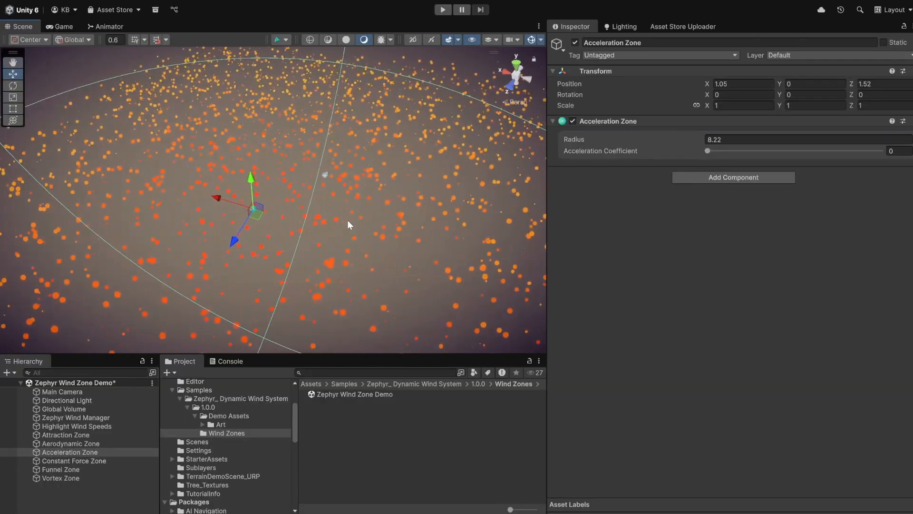
{"action": "scroll", "coordinate": [276, 220], "scroll_direction": "down", "scroll_amount": 3}
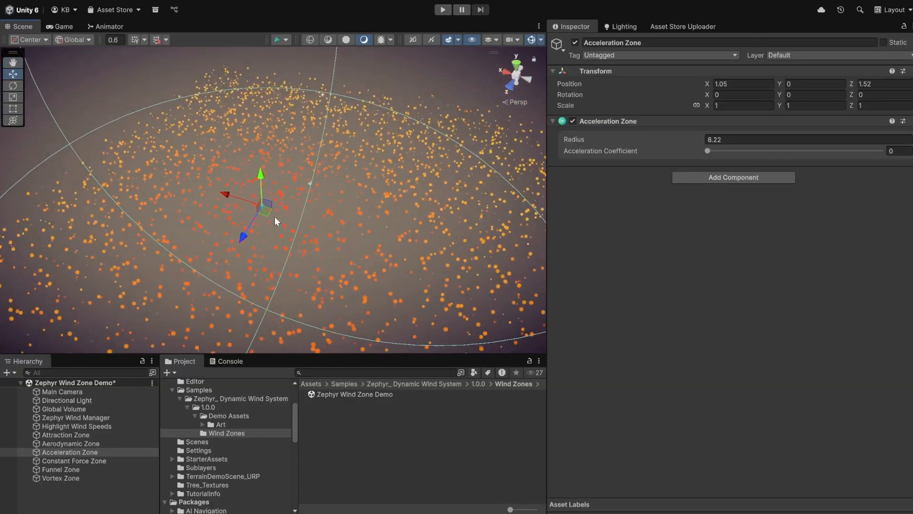
{"action": "key", "text": "s"}
{"action": "key", "text": "s"}
{"action": "right_click_drag", "start_coordinate": [305, 180], "coordinate": [287, 194]}
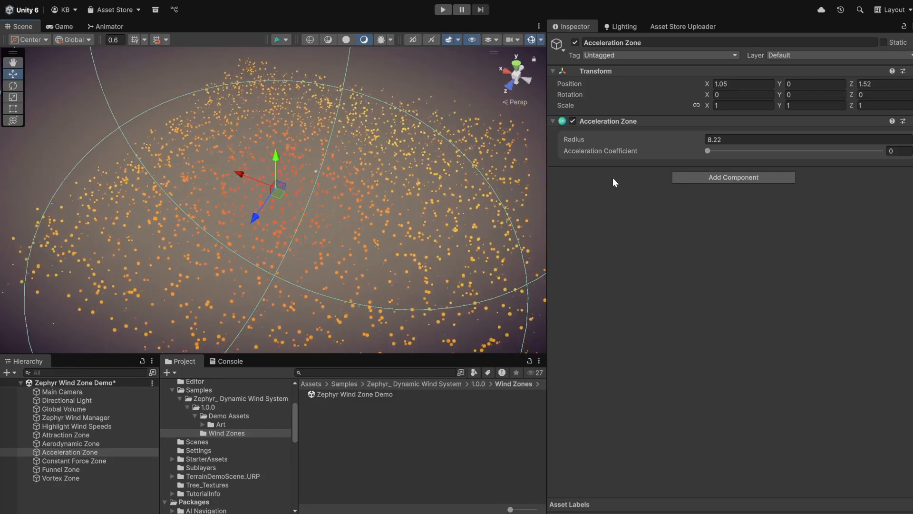
{"action": "left_click_drag", "start_coordinate": [708, 152], "coordinate": [823, 159]}
{"action": "scroll", "coordinate": [248, 172], "scroll_direction": "down", "scroll_amount": 3}
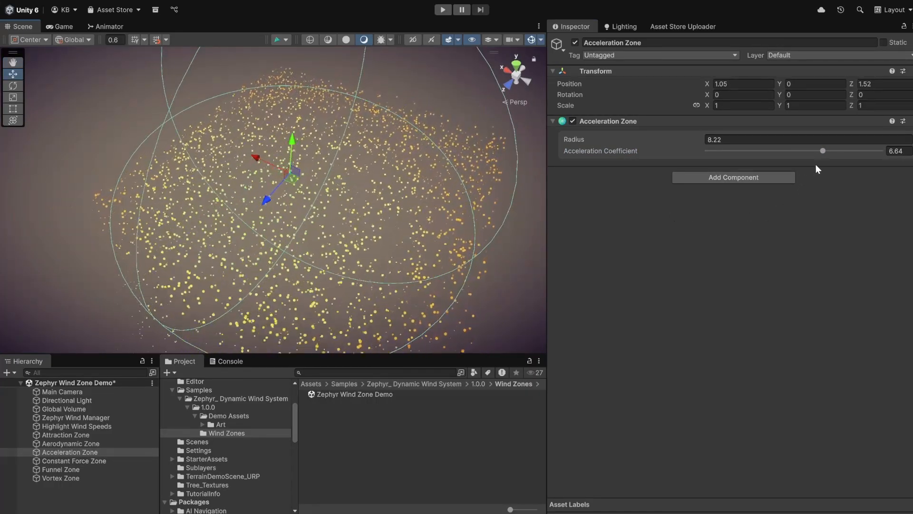
Undo the Acceleration Zone's coefficient and position changes and set the Zephyr Wind Manager's target wind strength to 1.25
{"action": "key", "text": "ctrl+z"}
{"action": "key", "text": "ctrl+z"}
{"action": "key", "text": "ctrl+z"}
{"action": "key", "text": "ctrl+z"}
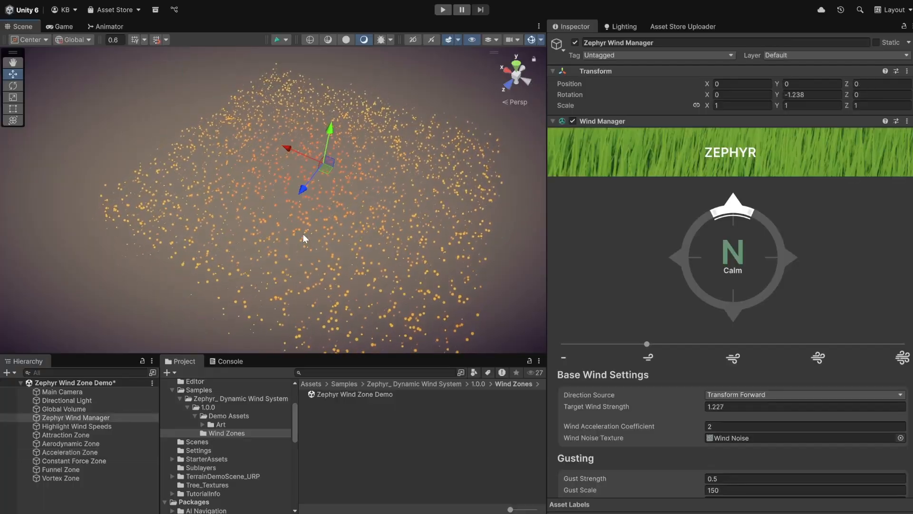
{"action": "left_click", "coordinate": [652, 358]}
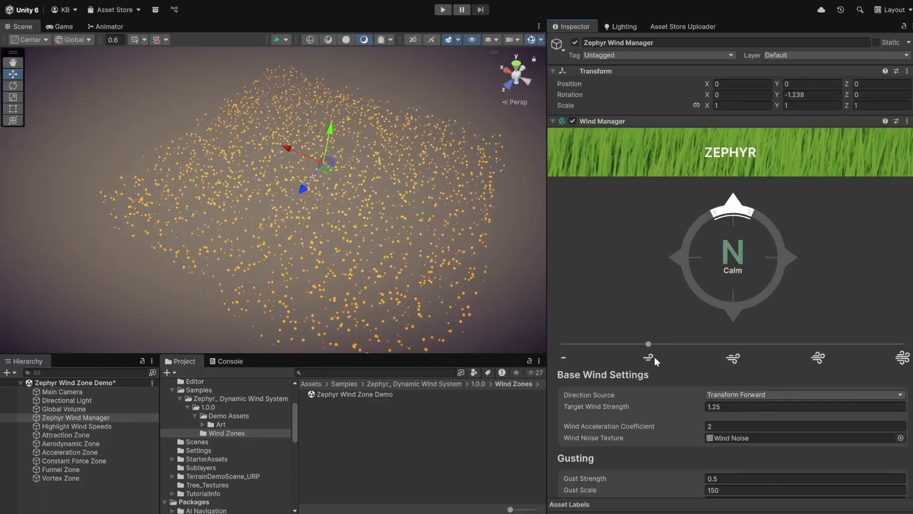
Delete the Acceleration Zone from the scene
{"action": "left_click", "coordinate": [74, 444]}
{"action": "left_click", "coordinate": [73, 460]}
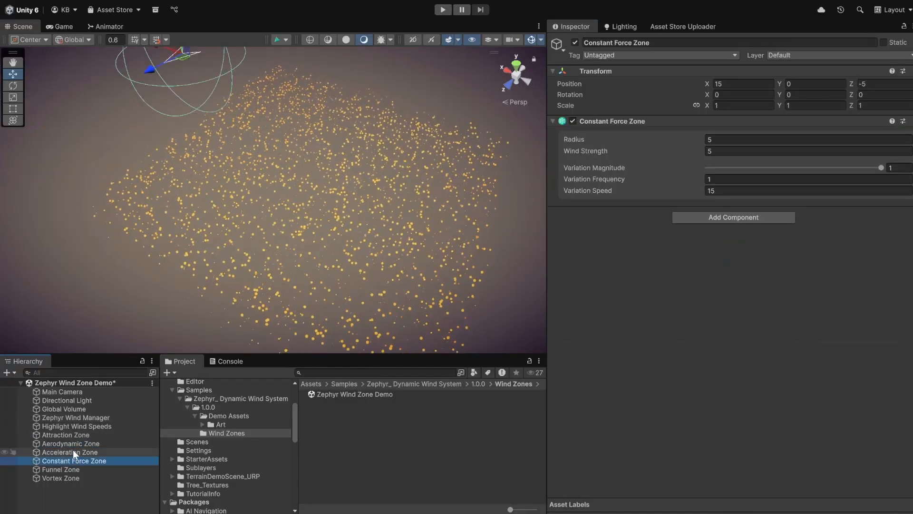
{"action": "left_click", "coordinate": [75, 451]}
{"action": "right_click_drag", "start_coordinate": [355, 175], "coordinate": [339, 167]}
{"action": "key", "text": "Delete"}
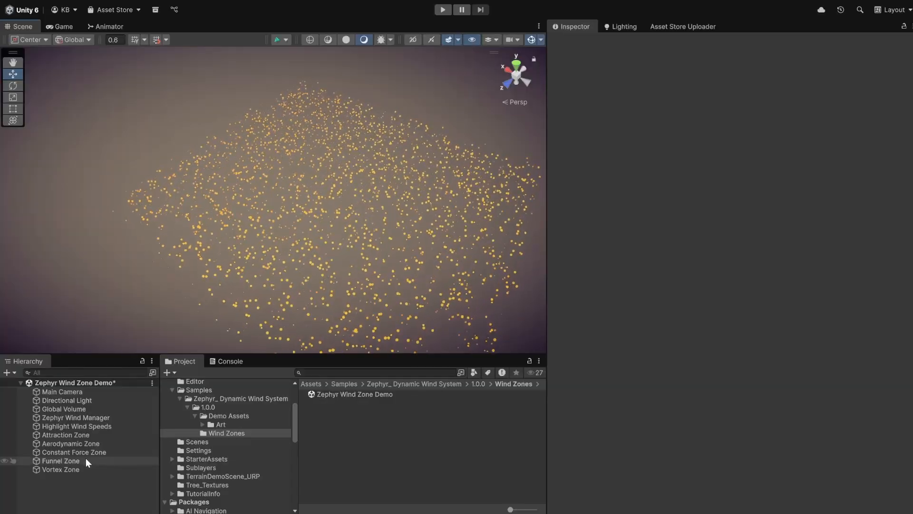
Move the Funnel Zone onto the particle field at about X -0.28, Z 2.35
{"action": "left_click", "coordinate": [72, 460]}
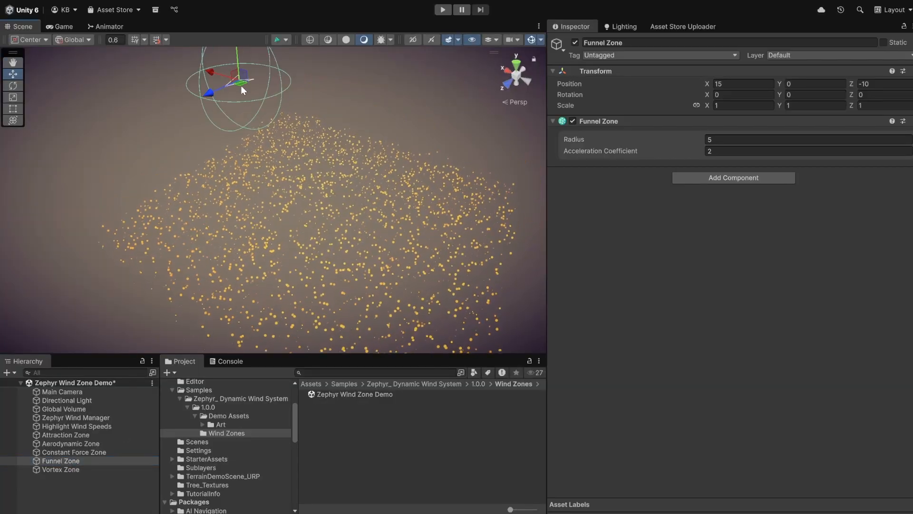
{"action": "left_click_drag", "start_coordinate": [244, 93], "coordinate": [320, 261]}
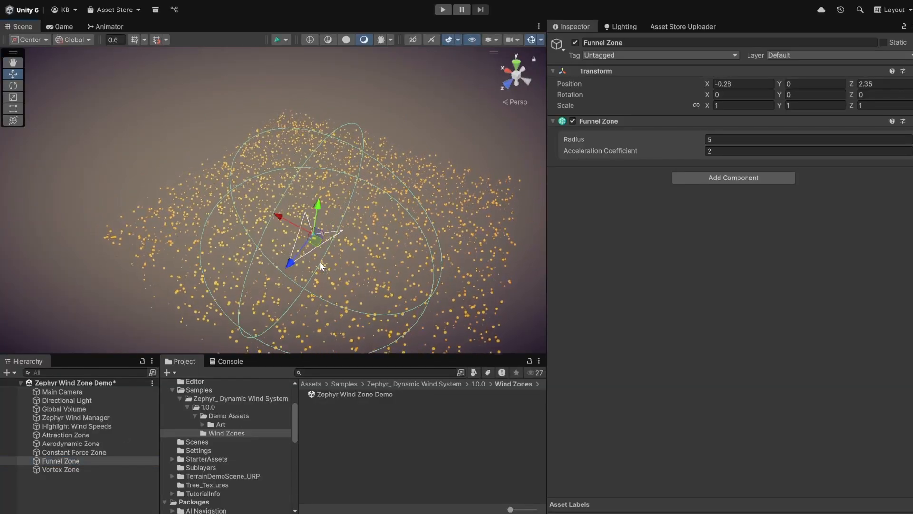
{"action": "right_click_drag", "start_coordinate": [312, 253], "coordinate": [366, 218]}
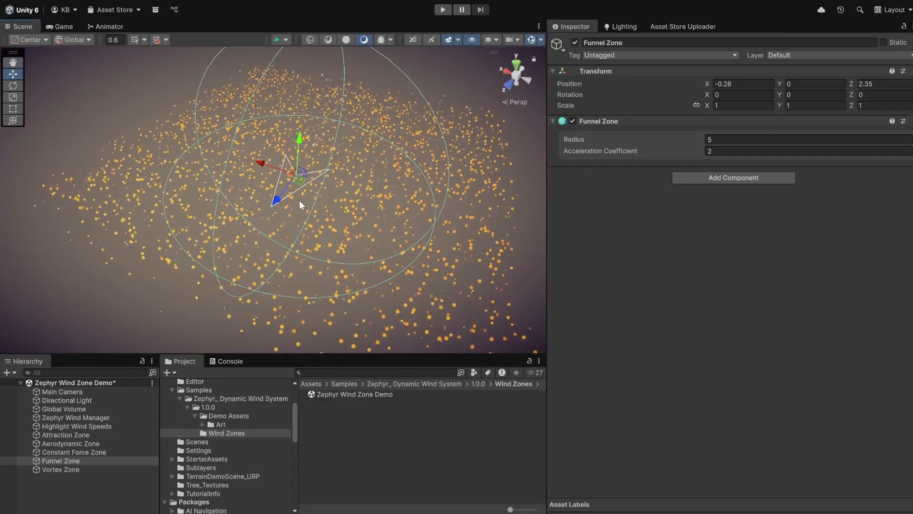
Set the Funnel Zone's acceleration coefficient to 10 and switch to the Rotate tool
{"action": "key", "text": "e"}
{"action": "left_click", "coordinate": [761, 151]}
{"action": "type", "text": "10"}
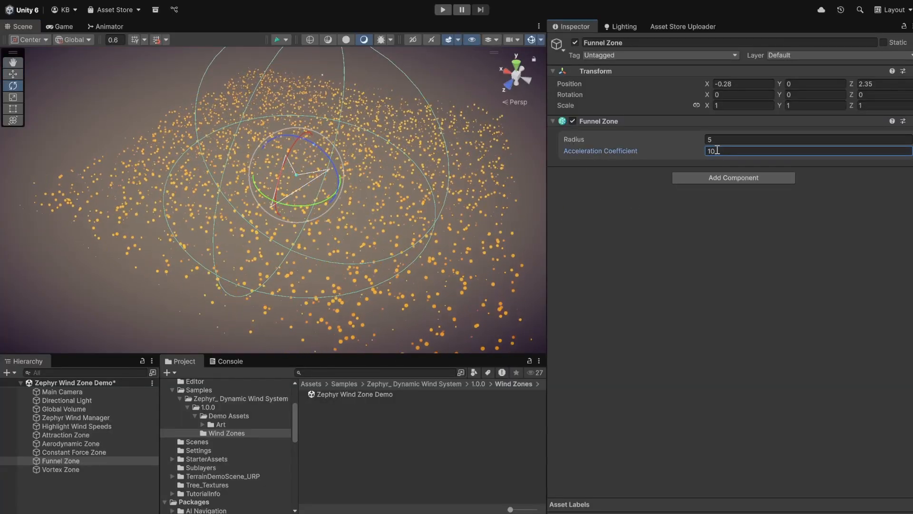
{"action": "mouse_move", "coordinate": [294, 246]}
{"action": "right_mouse_down"}
{"action": "mouse_move", "coordinate": [305, 228]}
{"action": "mouse_move", "coordinate": [300, 243]}
{"action": "right_mouse_up"}
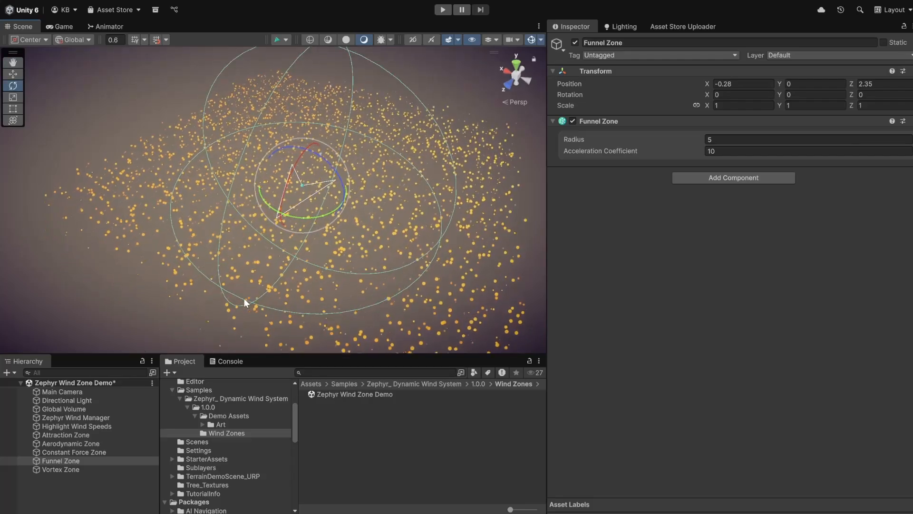
Replace the Funnel Zone with a duplicate of itself and review the wind direction in the Zephyr Wind Manager
{"action": "key", "text": "ctrl+d"}
{"action": "left_click", "coordinate": [70, 460]}
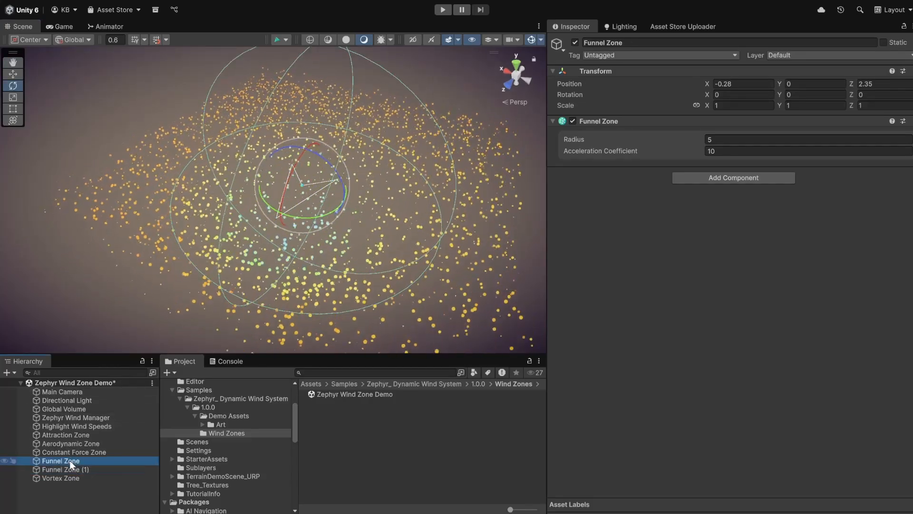
{"action": "key", "text": "Delete"}
{"action": "left_click", "coordinate": [93, 426]}
{"action": "left_click", "coordinate": [76, 417]}
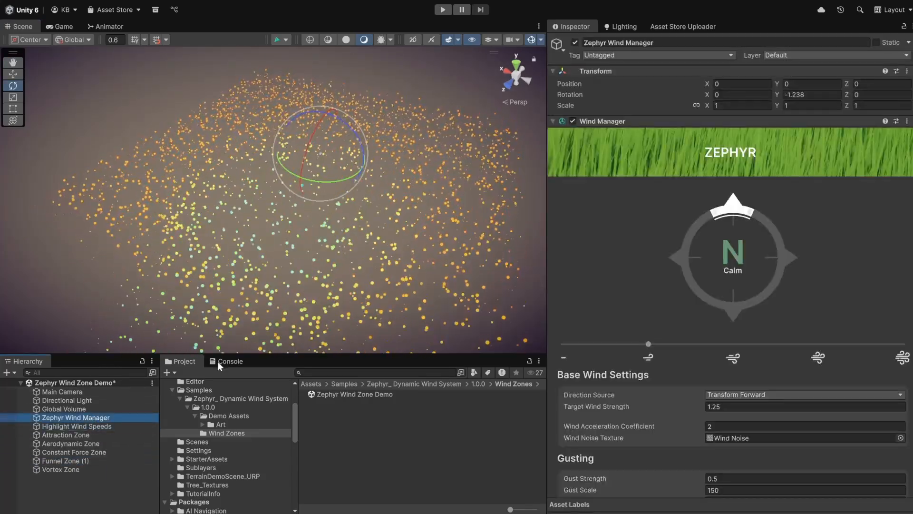
{"action": "right_click_drag", "start_coordinate": [323, 185], "coordinate": [330, 179]}
{"action": "key", "text": "s"}
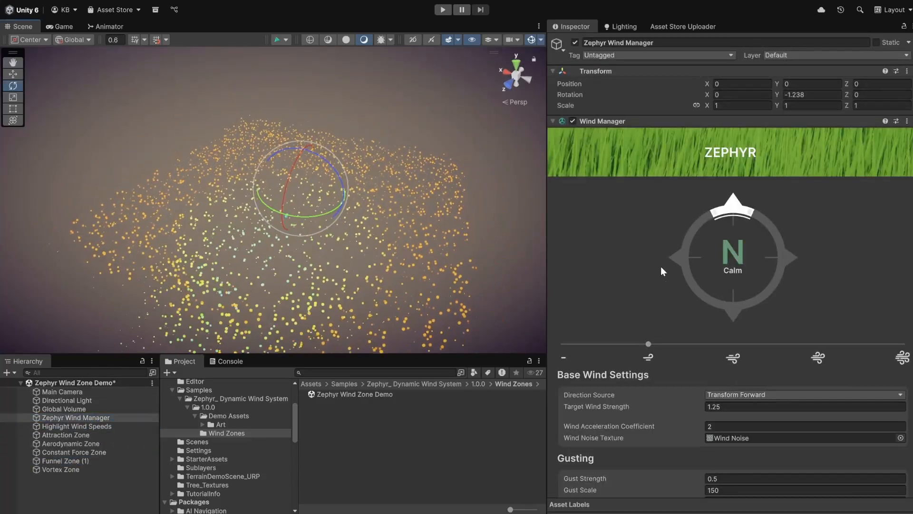
Rotate the duplicated Funnel Zone around the Y axis to about -57.18 degrees and view it facing the particle flow
{"action": "left_click", "coordinate": [78, 460]}
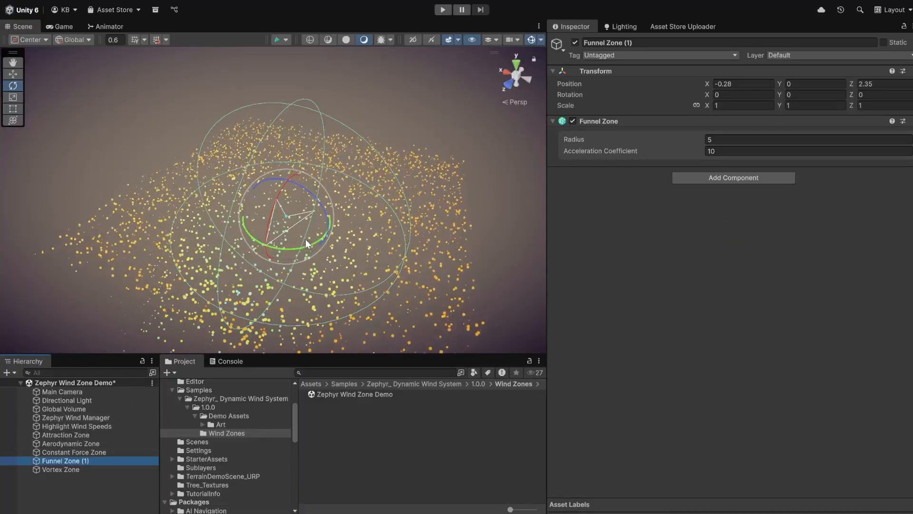
{"action": "left_click_drag", "start_coordinate": [302, 248], "coordinate": [382, 239]}
{"action": "key", "text": "a"}
{"action": "key", "text": "s"}
{"action": "right_click_drag", "start_coordinate": [386, 240], "coordinate": [460, 266]}
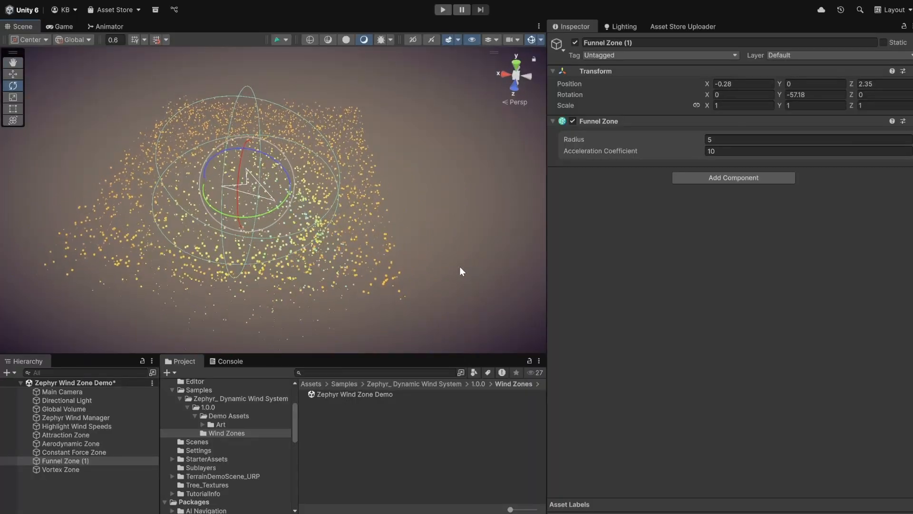
Raise the Zephyr Wind Manager's target wind strength in stages from 2.5 through 3.75 to 5
{"action": "left_click", "coordinate": [76, 417]}
{"action": "left_click", "coordinate": [735, 356]}
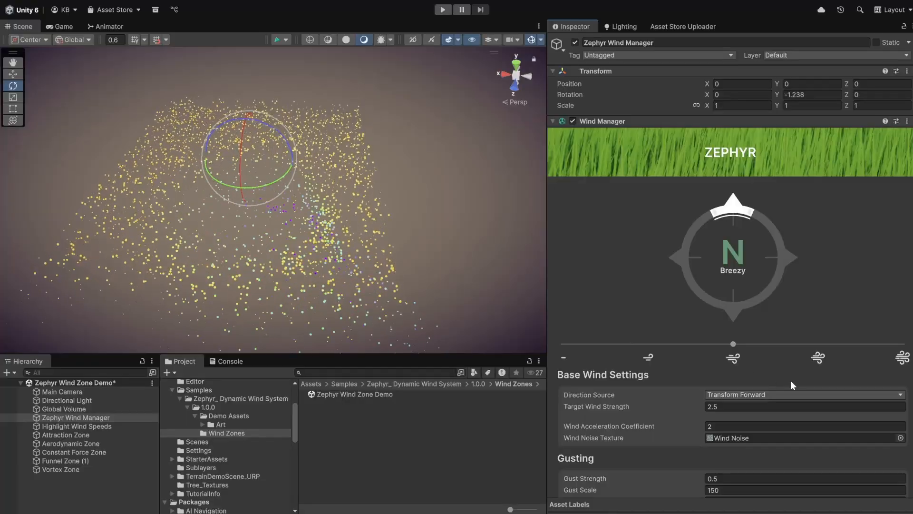
{"action": "left_click", "coordinate": [822, 357]}
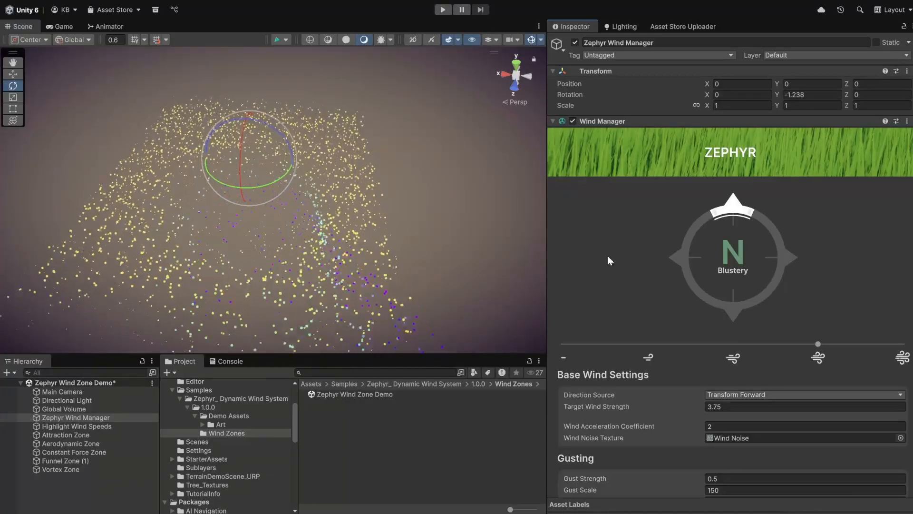
{"action": "left_click", "coordinate": [900, 359]}
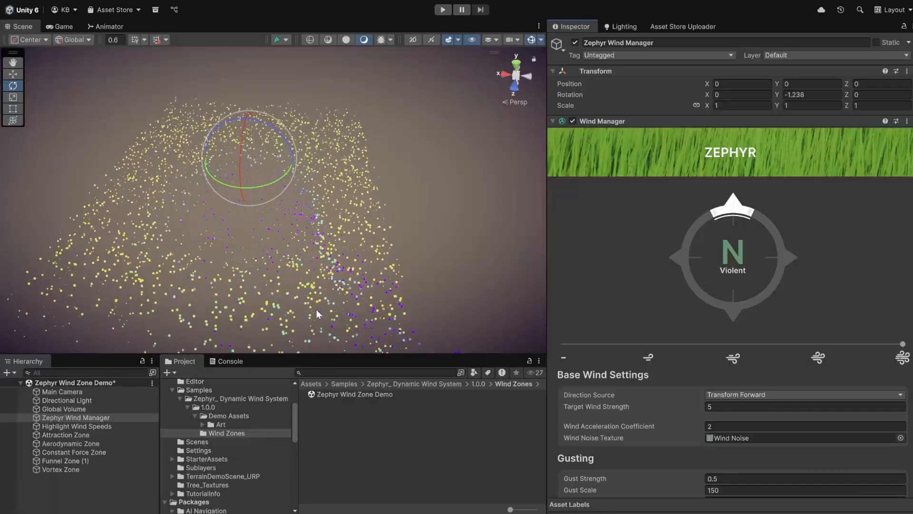
Set the duplicated Funnel Zone's acceleration coefficient to 2 and view its effect on the particles
{"action": "left_click", "coordinate": [71, 461]}
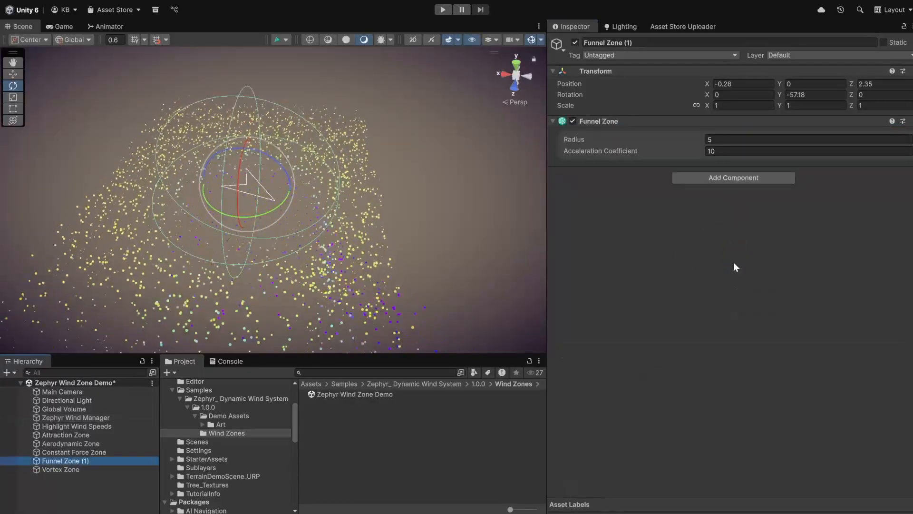
{"action": "left_click", "coordinate": [725, 151]}
{"action": "type", "text": "2"}
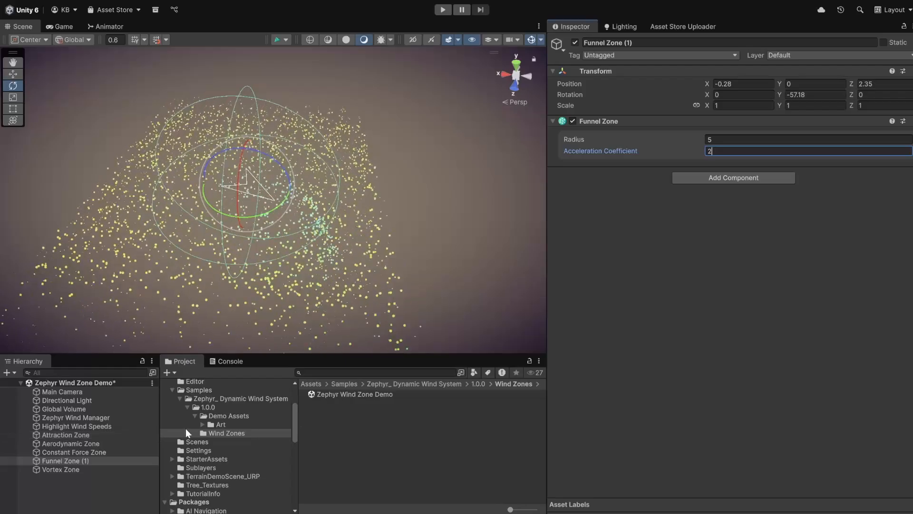
{"action": "key", "text": "Return"}
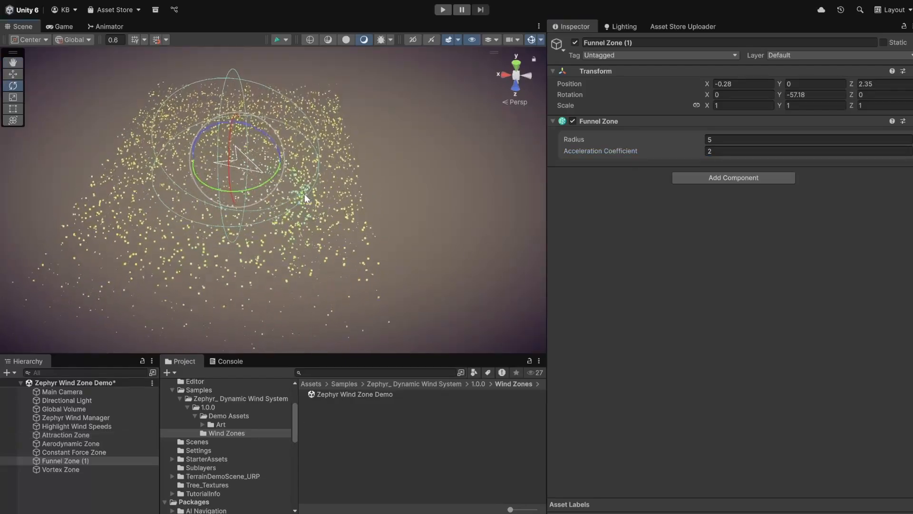
{"action": "scroll", "coordinate": [321, 264], "scroll_direction": "down", "scroll_amount": 3}
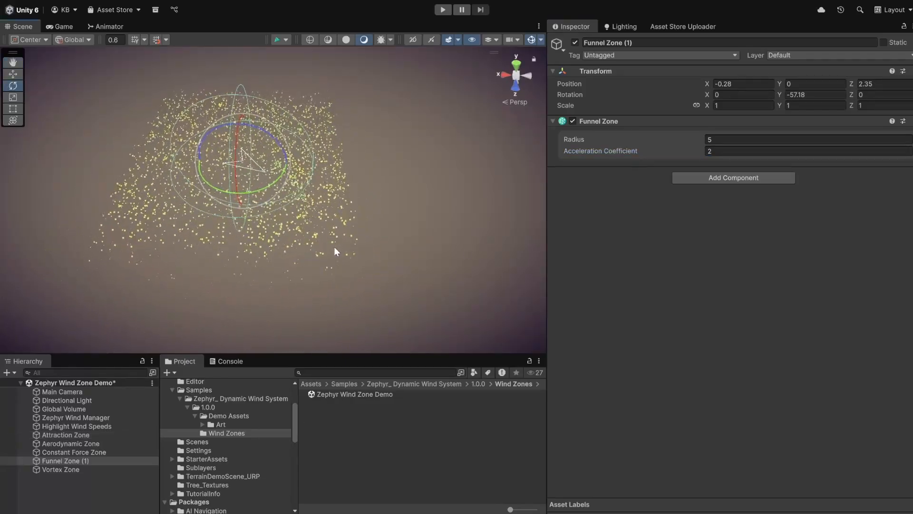